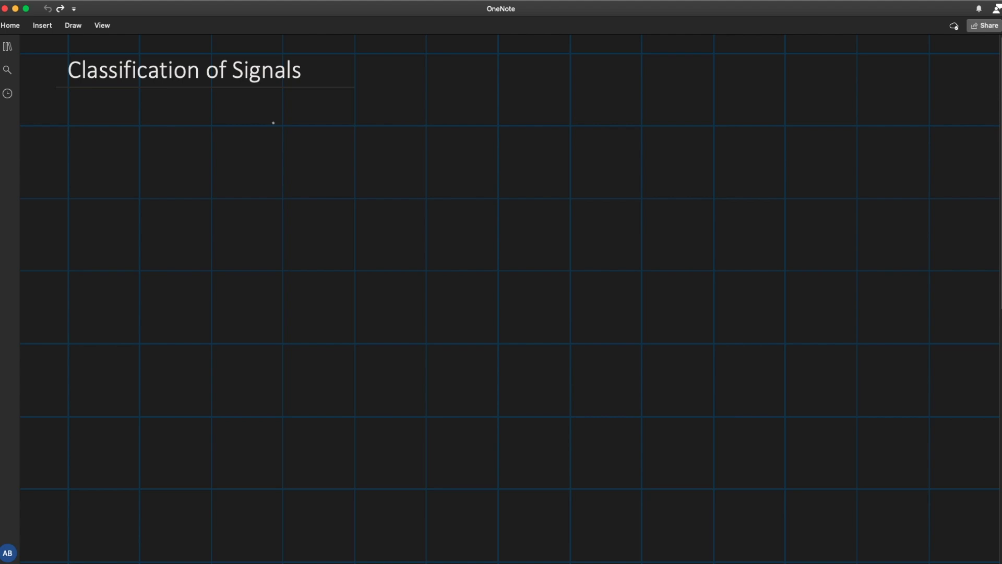
Handwrite SIGNAL below the page title
left_click_drag(234, 175, 224, 189)
mouse_move(235, 175)
left_mouse_down()
mouse_move(240, 189)
mouse_move(258, 177)
mouse_move(253, 187)
mouse_move(287, 194)
left_mouse_up()
mouse_move(288, 195)
left_mouse_down()
mouse_move(314, 170)
mouse_move(318, 196)
mouse_move(316, 184)
left_mouse_up()
mouse_move(324, 171)
left_mouse_down()
mouse_move(322, 195)
mouse_move(342, 198)
left_mouse_up()
Draw two branch arrows from SIGNAL to MULTICHANNEL and MULTIDIMENSIONAL
left_click_drag(253, 206, 181, 279)
left_click_drag(182, 278, 190, 279)
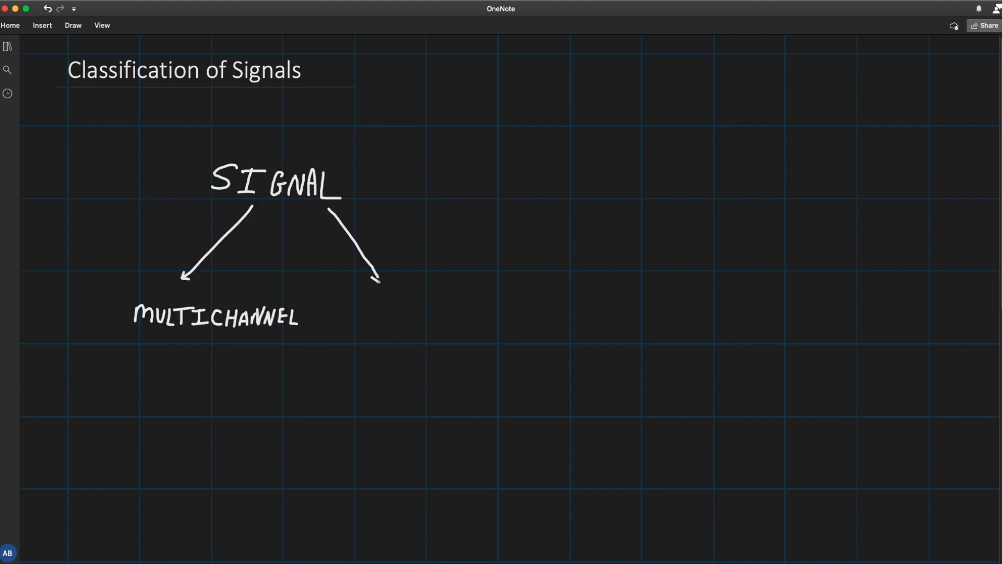
left_click_drag(382, 272, 379, 282)
left_click_drag(368, 324, 377, 308)
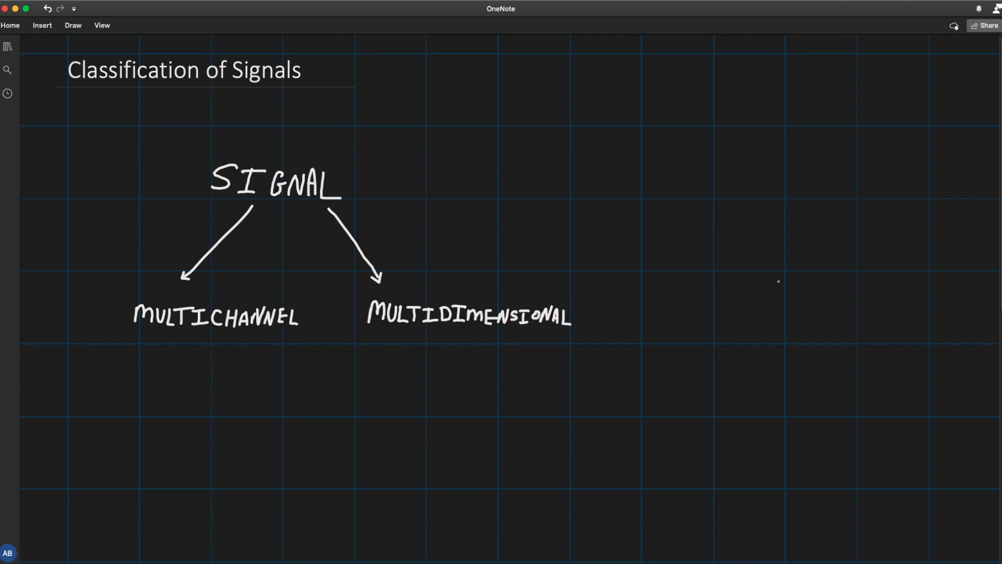
Handwrite X₁(t) = Acos(2πt) to the right of SIGNAL
left_click_drag(605, 178, 619, 196)
left_click_drag(618, 179, 604, 195)
mouse_move(622, 191)
left_mouse_down()
mouse_move(644, 198)
mouse_move(643, 186)
left_mouse_up()
left_click_drag(646, 179, 647, 198)
left_click_drag(656, 189, 663, 189)
left_click_drag(656, 193, 682, 193)
left_click_drag(674, 184, 712, 193)
left_click_drag(728, 173, 726, 201)
left_click_drag(731, 183, 739, 192)
left_click_drag(747, 180, 754, 189)
mouse_move(752, 179)
left_mouse_down()
mouse_move(752, 194)
mouse_move(763, 180)
mouse_move(767, 195)
left_mouse_up()
left_click_drag(763, 183, 773, 182)
left_click_drag(777, 173, 781, 201)
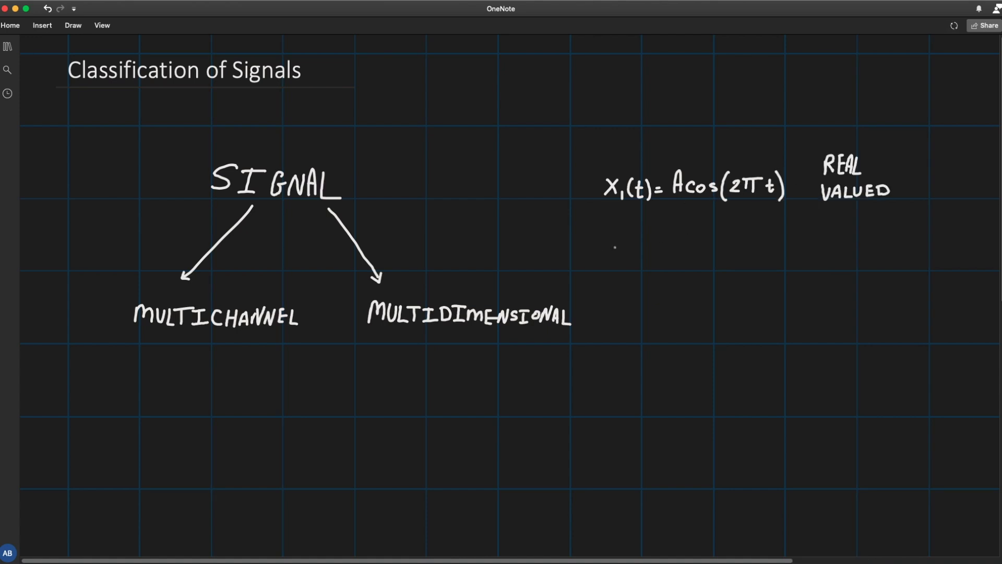
Write X₂(t) = Ae^(j3πt) on the line below X₁(t)
left_click_drag(609, 252, 622, 265)
mouse_move(621, 251)
left_mouse_down()
mouse_move(609, 266)
mouse_move(627, 271)
mouse_move(630, 255)
mouse_move(630, 275)
mouse_move(638, 269)
left_mouse_up()
left_click_drag(634, 261, 642, 260)
mouse_move(644, 253)
left_mouse_down()
mouse_move(645, 270)
mouse_move(661, 264)
left_mouse_up()
mouse_move(657, 266)
left_mouse_down()
mouse_move(682, 241)
mouse_move(684, 269)
left_mouse_up()
mouse_move(676, 258)
left_mouse_down()
mouse_move(706, 263)
mouse_move(712, 238)
mouse_move(715, 251)
mouse_move(736, 249)
left_mouse_up()
left_click_drag(732, 241, 742, 239)
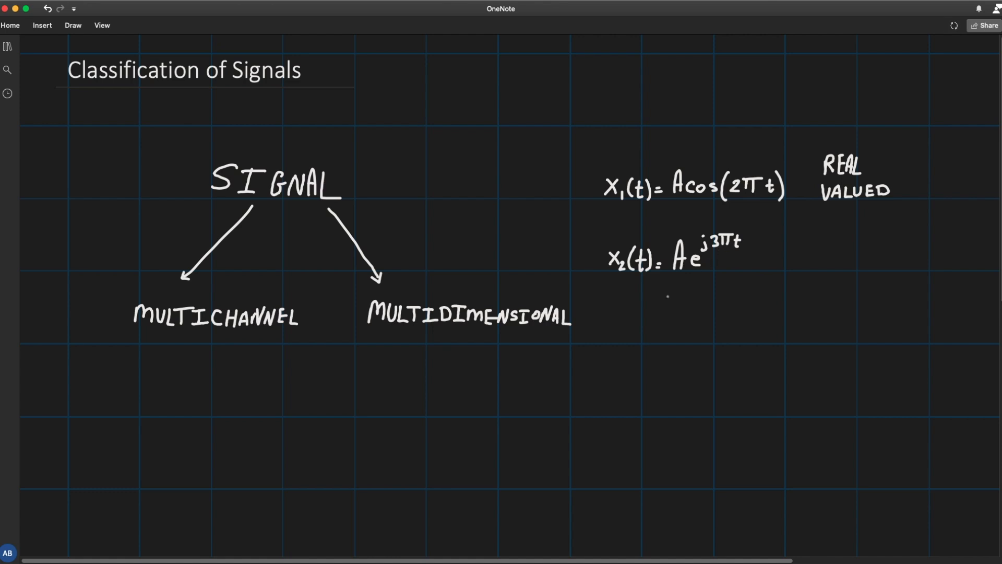
Write the expansion = Acos(3πt) + jAsin(3πt) under X₂(t)
mouse_move(653, 305)
left_mouse_down()
mouse_move(678, 288)
mouse_move(693, 304)
left_mouse_up()
left_click_drag(703, 297, 702, 298)
mouse_move(713, 296)
left_mouse_down()
mouse_move(707, 304)
mouse_move(720, 313)
left_mouse_up()
mouse_move(728, 293)
left_mouse_down()
mouse_move(740, 307)
mouse_move(747, 290)
left_mouse_up()
left_click_drag(747, 290, 749, 305)
left_click_drag(753, 287, 754, 308)
mouse_move(763, 299)
left_mouse_down()
mouse_move(777, 300)
mouse_move(770, 307)
left_mouse_up()
left_click(783, 291)
mouse_move(784, 296)
left_mouse_down()
mouse_move(780, 315)
mouse_move(798, 294)
mouse_move(815, 302)
left_mouse_up()
mouse_move(818, 302)
left_mouse_down()
mouse_move(834, 307)
mouse_move(845, 294)
mouse_move(841, 304)
mouse_move(854, 302)
mouse_move(861, 286)
left_mouse_up()
left_click(855, 296)
left_click_drag(859, 287, 868, 300)
left_click_drag(862, 291, 874, 305)
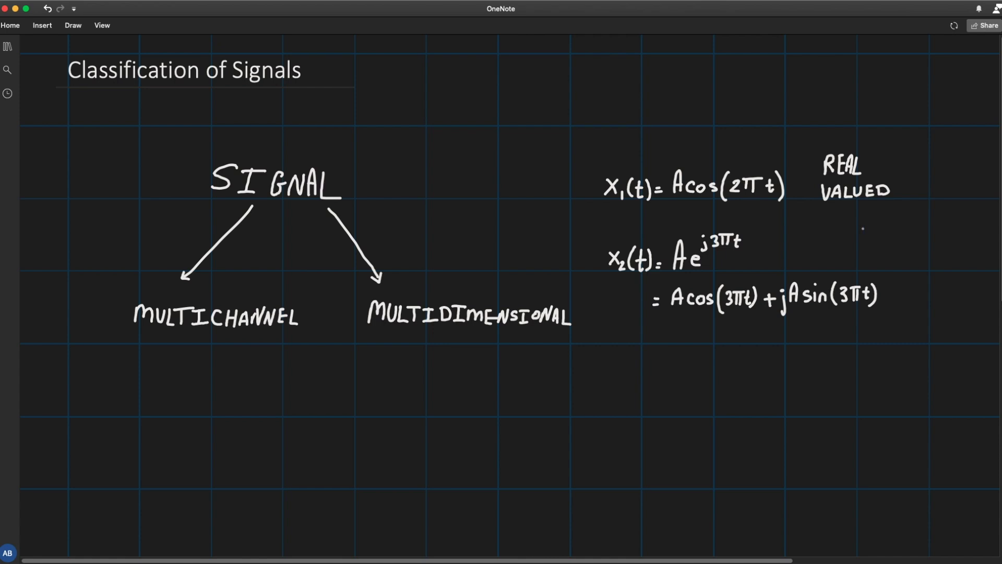
Label X₂(t) COMPLEX VALUED and bring up the MATLAB three-signal plots
left_click_drag(839, 227, 837, 238)
left_click_drag(847, 230, 846, 230)
mouse_move(852, 238)
left_mouse_down()
mouse_move(871, 230)
mouse_move(885, 237)
left_mouse_up()
mouse_move(892, 224)
left_mouse_down()
mouse_move(903, 237)
mouse_move(894, 239)
left_mouse_up()
left_click_drag(837, 252, 843, 251)
left_click_drag(844, 264, 852, 264)
mouse_move(853, 251)
left_mouse_down()
mouse_move(859, 263)
mouse_move(867, 251)
mouse_move(885, 264)
left_mouse_up()
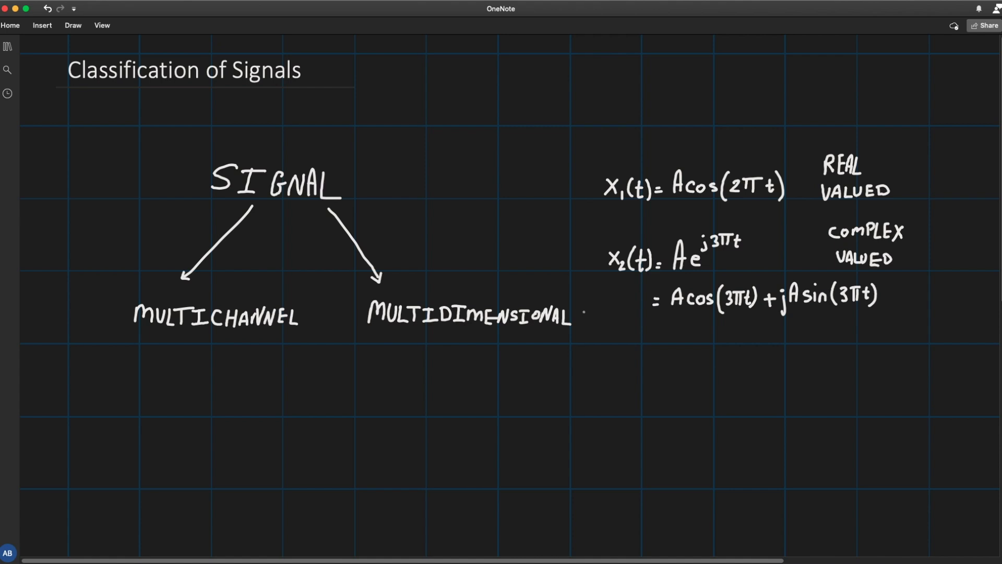
key("super+Tab")
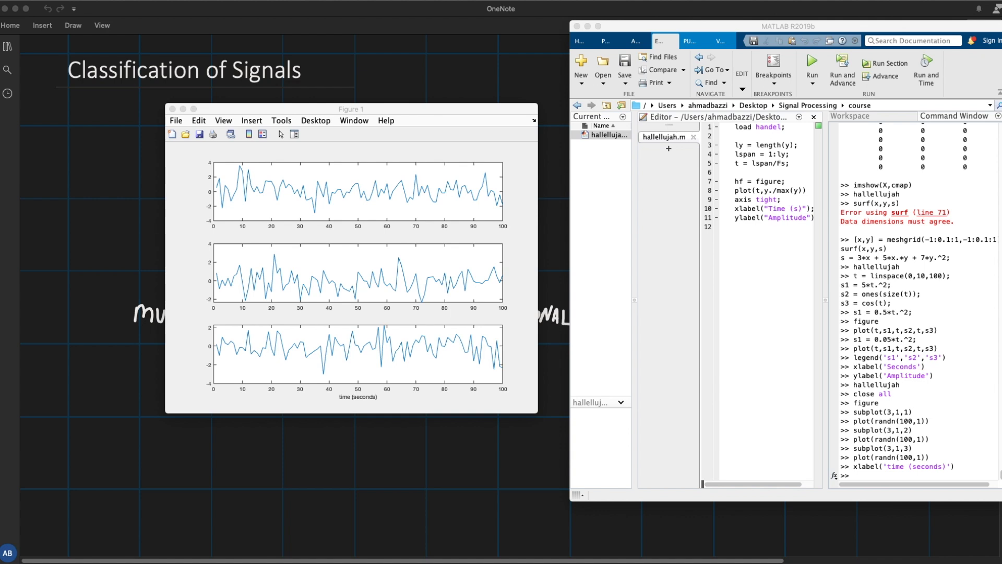
left_click(415, 194)
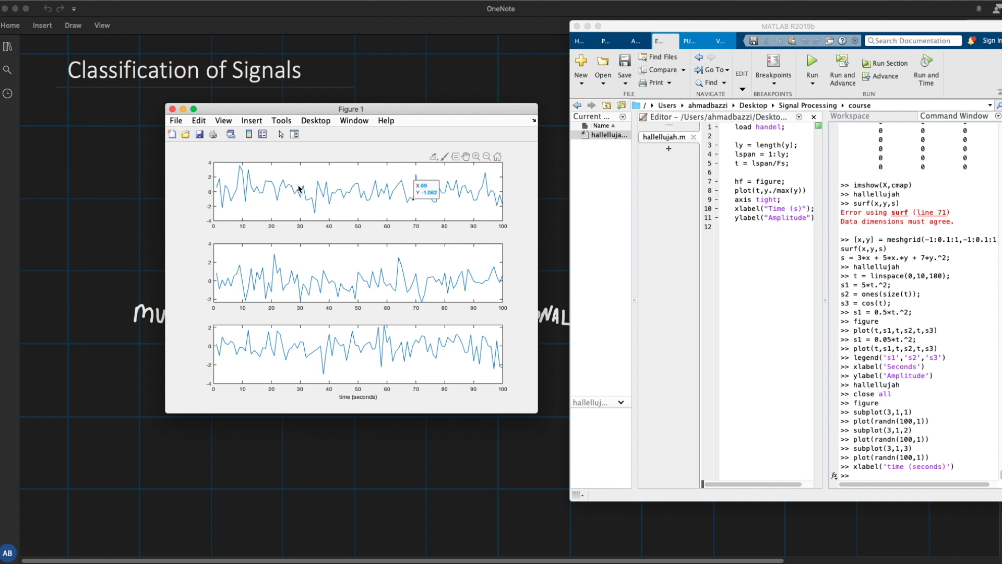
left_click(246, 201)
key("Delete")
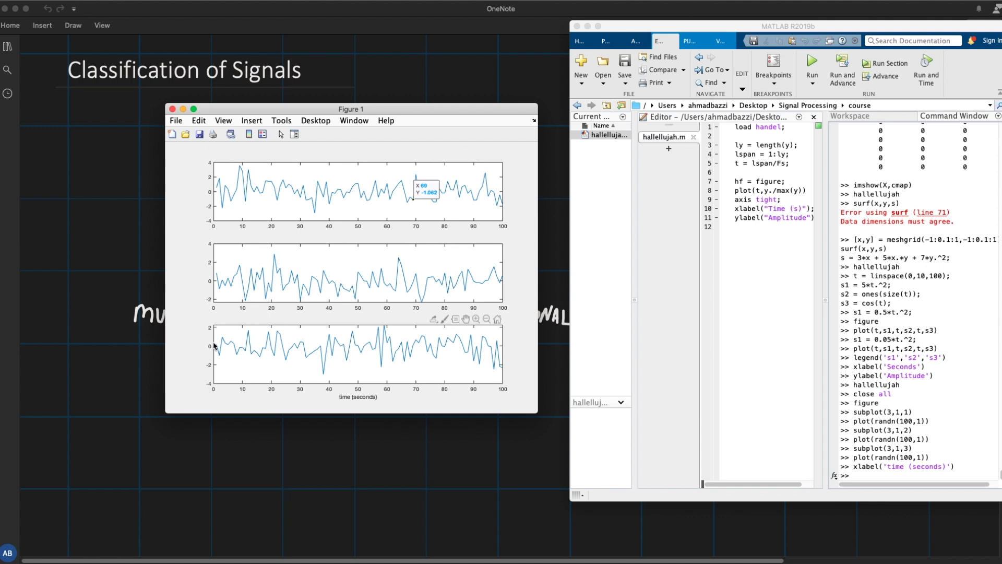
left_click(226, 288)
left_click(358, 399)
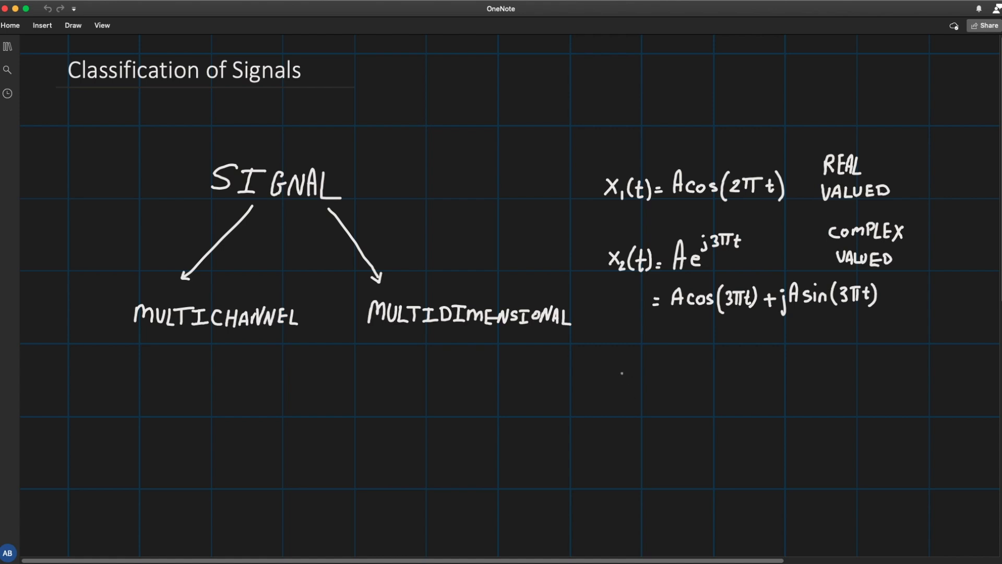
Write the underlined vector name x(t), an equals sign and an opening bracket
mouse_move(618, 375)
left_mouse_down()
mouse_move(628, 388)
mouse_move(618, 388)
left_mouse_up()
left_click_drag(618, 399, 627, 399)
left_click_drag(667, 382, 673, 382)
left_click_drag(668, 387, 674, 386)
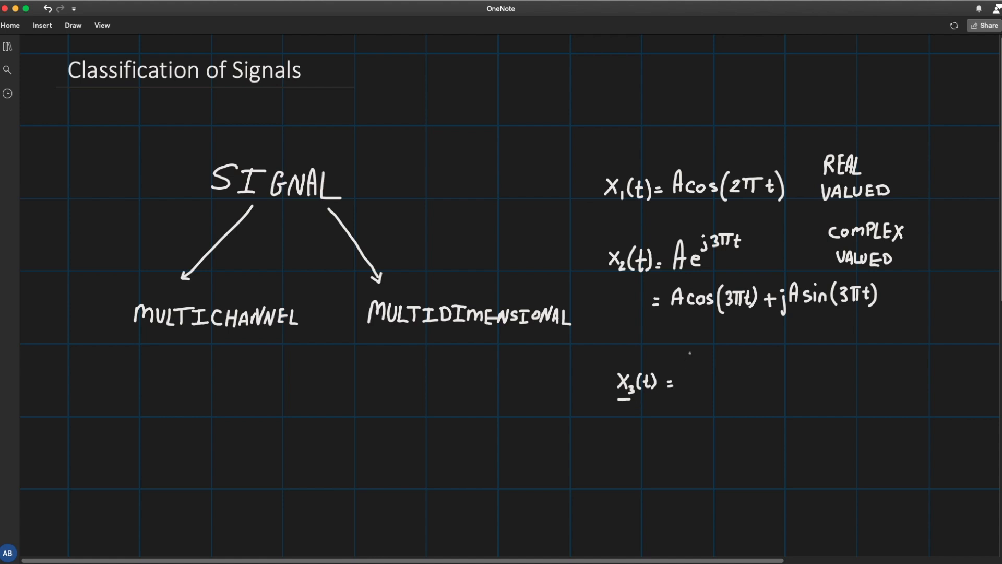
left_click_drag(689, 346, 699, 412)
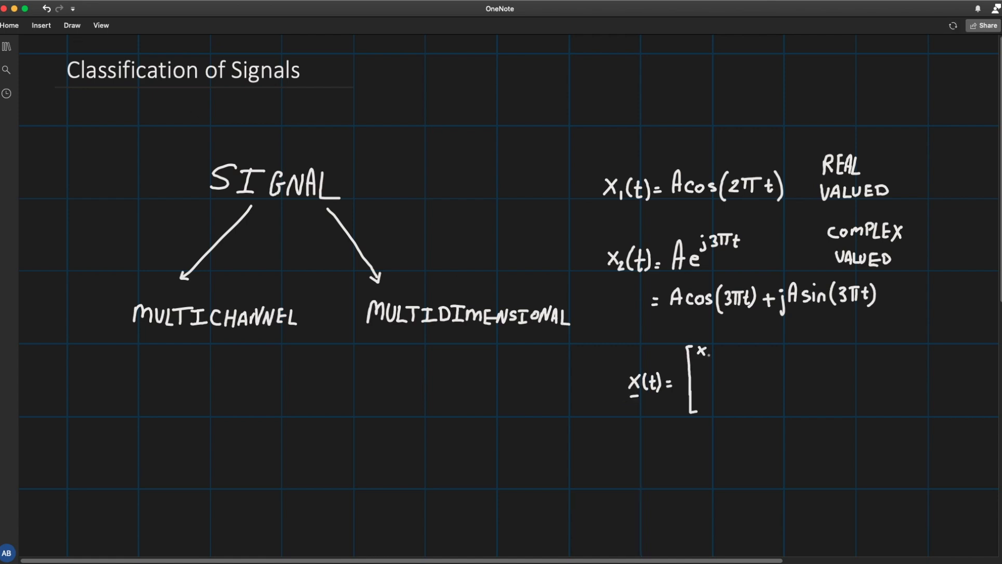
List x₁(t) and x₂(t) down the bracket and begin the third entry
mouse_move(708, 353)
left_mouse_down()
mouse_move(732, 346)
mouse_move(705, 385)
left_mouse_up()
left_click_drag(706, 374, 698, 384)
left_click_drag(709, 380, 728, 383)
left_click_drag(725, 377, 732, 377)
mouse_move(732, 367)
left_mouse_down()
mouse_move(733, 386)
mouse_move(700, 411)
mouse_move(728, 413)
left_mouse_up()
Complete the x₃(t) entry and close the column-vector bracket
left_click_drag(725, 405, 732, 405)
left_click_drag(733, 399, 736, 412)
left_click_drag(740, 343, 742, 413)
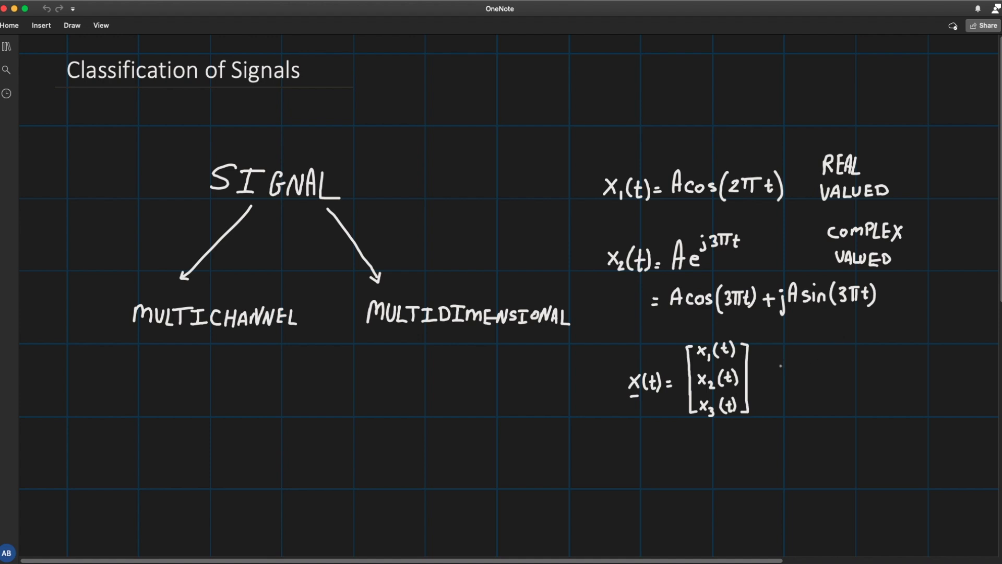
Handwrite MULTICHANNEL in blue beside the x(t) vector
left_click_drag(818, 358, 831, 358)
left_click_drag(833, 348, 842, 348)
left_click_drag(843, 347, 850, 358)
left_click_drag(857, 347, 857, 358)
left_click_drag(851, 346, 864, 346)
left_click_drag(870, 348, 940, 359)
Write SIGNAL beneath MULTICHANNEL to finish the blue label
left_click_drag(850, 383, 839, 393)
left_click_drag(854, 382, 862, 382)
left_click_drag(858, 382, 859, 393)
left_click_drag(854, 394, 862, 394)
left_click_drag(871, 383, 893, 394)
left_click_drag(896, 383, 903, 395)
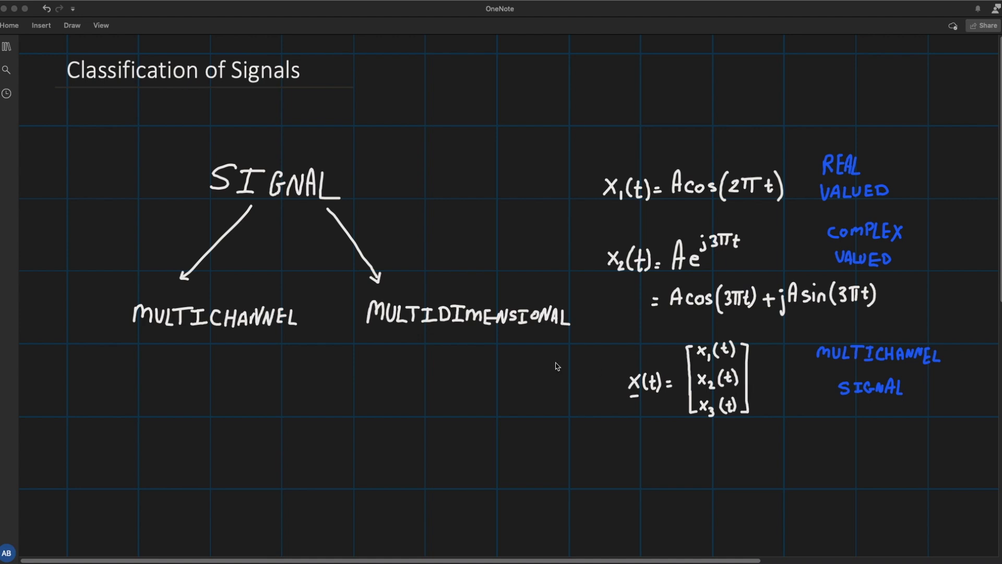
left_click(189, 359)
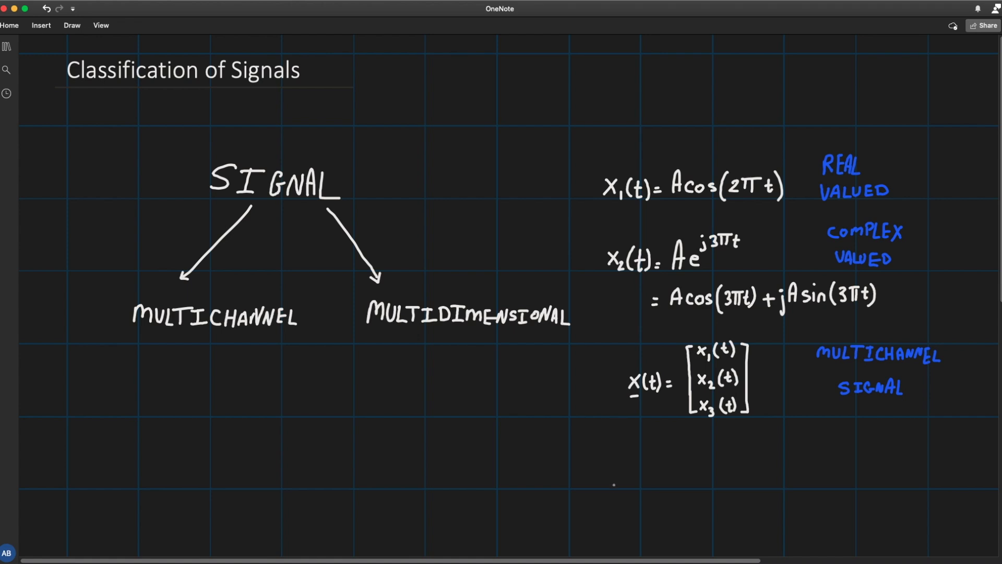
Handwrite x₄(t,y) = cos(y) + e^t below the vector
left_click_drag(606, 448, 617, 462)
mouse_move(617, 448)
left_mouse_down()
mouse_move(605, 462)
mouse_move(630, 462)
left_mouse_up()
left_click_drag(637, 446, 637, 461)
left_click_drag(634, 453, 665, 467)
left_click_drag(669, 456, 676, 454)
left_click_drag(670, 462, 693, 463)
left_click_drag(699, 454, 700, 454)
mouse_move(711, 454)
left_mouse_down()
mouse_move(705, 462)
mouse_move(727, 461)
mouse_move(725, 472)
left_mouse_up()
left_click_drag(733, 449, 736, 467)
mouse_move(749, 456)
left_mouse_down()
mouse_move(773, 462)
mouse_move(779, 438)
left_mouse_up()
mouse_move(775, 433)
left_mouse_down()
mouse_move(778, 446)
mouse_move(866, 459)
left_mouse_up()
Label the example '2-dimensional' in blue and begin 1-D under MULTIDIMENSIONAL
left_click_drag(871, 452, 921, 456)
left_click_drag(922, 452, 938, 457)
left_click_drag(942, 442, 942, 459)
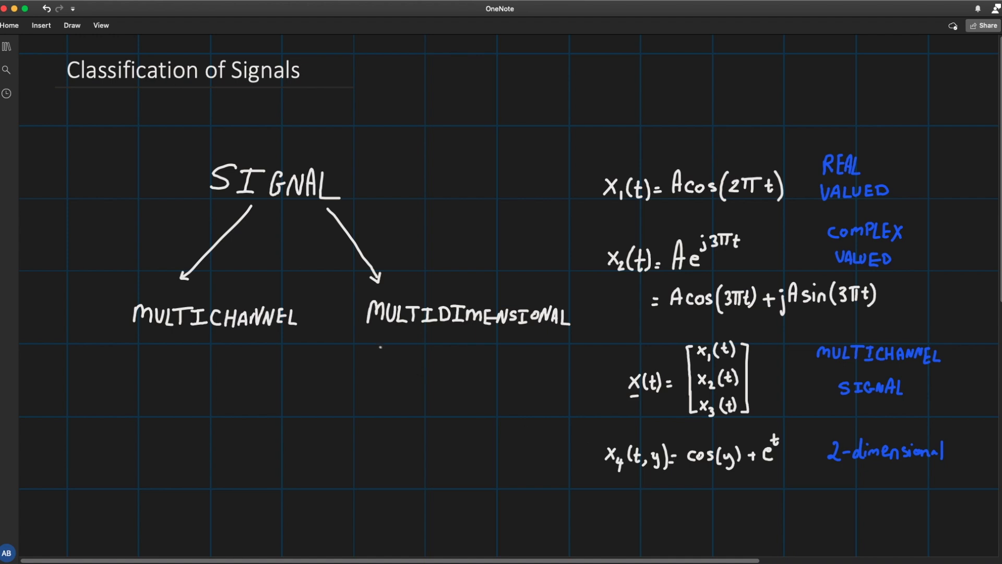
mouse_move(380, 347)
left_mouse_down()
mouse_move(380, 365)
mouse_move(390, 356)
left_mouse_up()
Write '1-D: x₁(t), x₂(t)' under MULTIDIMENSIONAL
left_click_drag(396, 351, 396, 365)
left_click_drag(397, 350, 397, 364)
left_click(409, 359)
left_click(417, 353)
left_click(418, 361)
left_click_drag(376, 365, 431, 361)
left_click_drag(442, 360, 456, 363)
left_click_drag(450, 355, 460, 354)
left_click_drag(463, 349, 464, 364)
left_click_drag(476, 359, 523, 365)
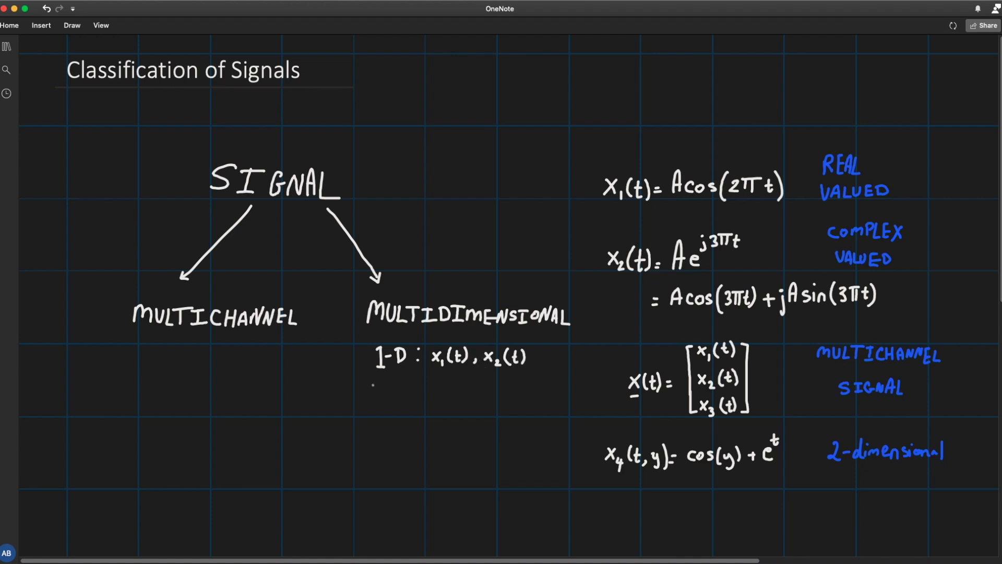
Add the line '2-D: x₄(t,y)' below the 1-D case
left_click_drag(372, 386, 384, 397)
left_click_drag(386, 389, 390, 389)
left_click_drag(393, 382, 395, 395)
left_click(415, 386)
mouse_move(394, 383)
left_mouse_down()
mouse_move(394, 394)
mouse_move(443, 390)
mouse_move(435, 393)
mouse_move(451, 402)
left_mouse_up()
mouse_move(463, 378)
left_mouse_down()
mouse_move(462, 393)
mouse_move(471, 385)
mouse_move(474, 398)
left_mouse_up()
left_click_drag(479, 386, 482, 393)
left_click_drag(486, 386, 481, 401)
left_click_drag(489, 376, 491, 395)
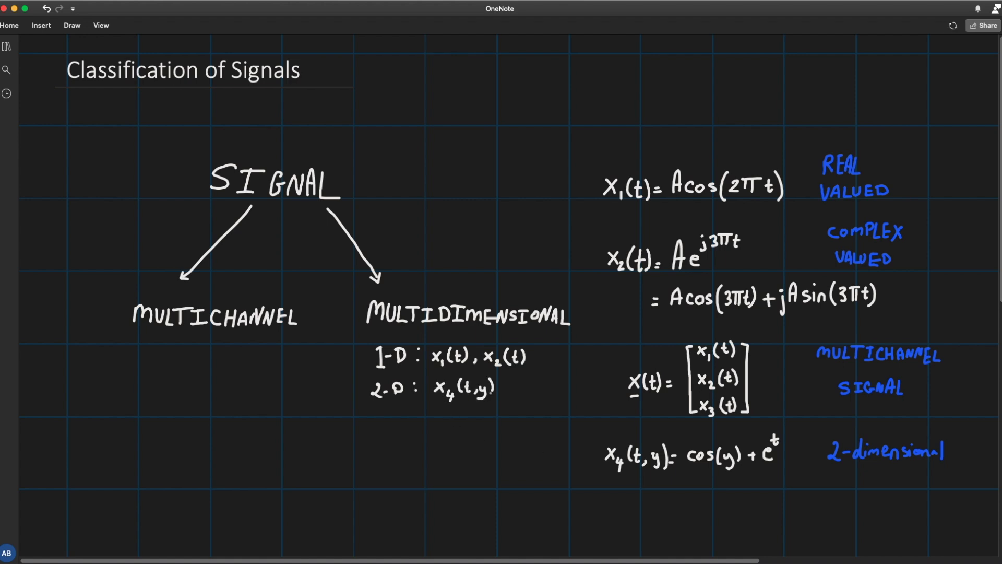
Draw vertical dots and write 'M-D: x(t₁, t₂, …, t_M)' underneath
left_click_drag(394, 420, 394, 437)
left_click_drag(369, 466, 380, 465)
left_click_drag(384, 460, 395, 467)
left_click(408, 457)
left_click_drag(422, 453, 433, 465)
left_click_drag(433, 453, 422, 465)
mouse_move(444, 447)
left_mouse_down()
mouse_move(444, 466)
mouse_move(451, 453)
left_mouse_up()
left_click_drag(453, 458, 461, 466)
left_click_drag(469, 449, 481, 466)
left_click_drag(485, 460, 514, 468)
left_click(500, 463)
left_click(504, 463)
left_click_drag(523, 449, 523, 463)
mouse_move(523, 463)
left_mouse_down()
mouse_move(541, 458)
mouse_move(537, 466)
left_mouse_up()
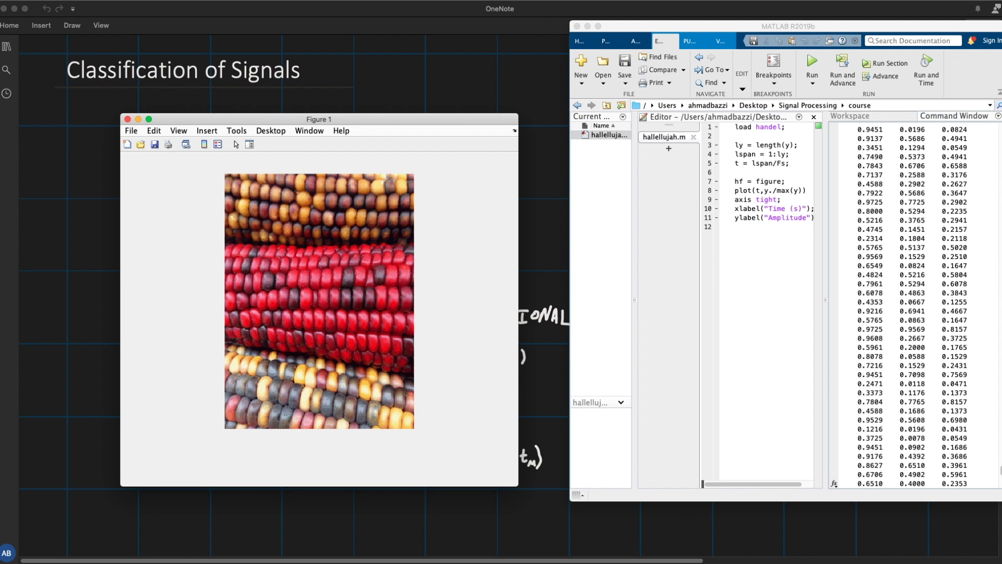
left_click(905, 397)
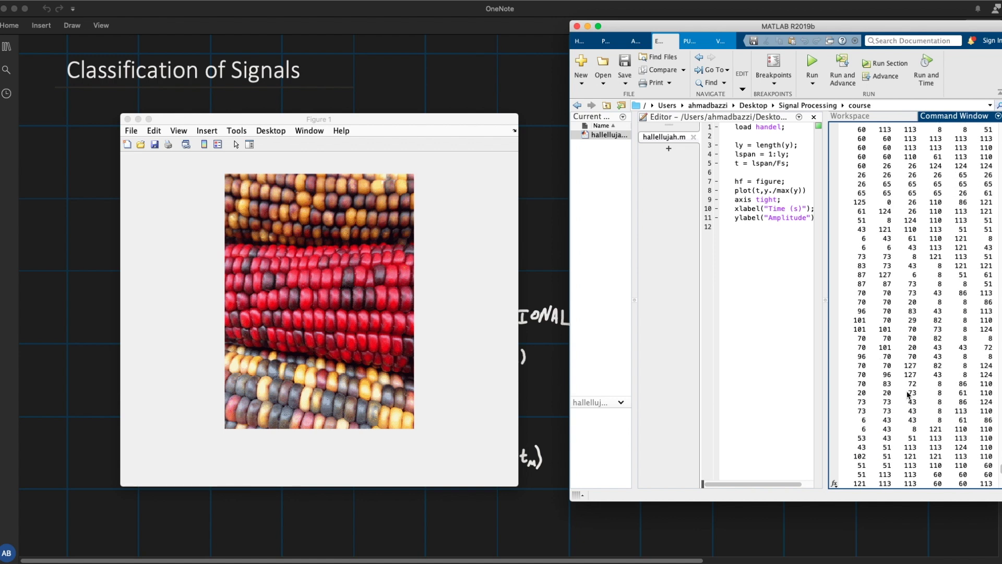
mouse_move(341, 432)
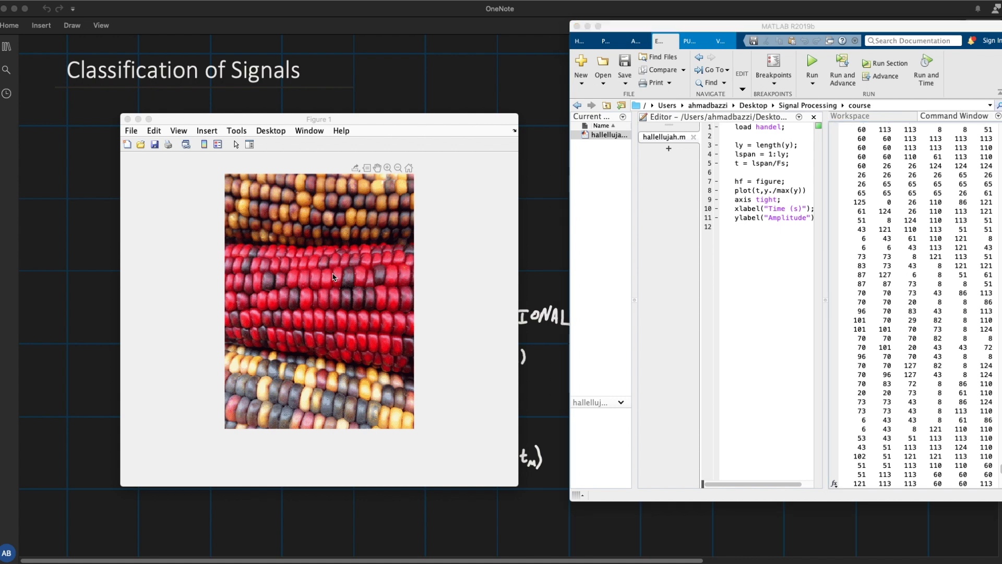
key("super+Tab")
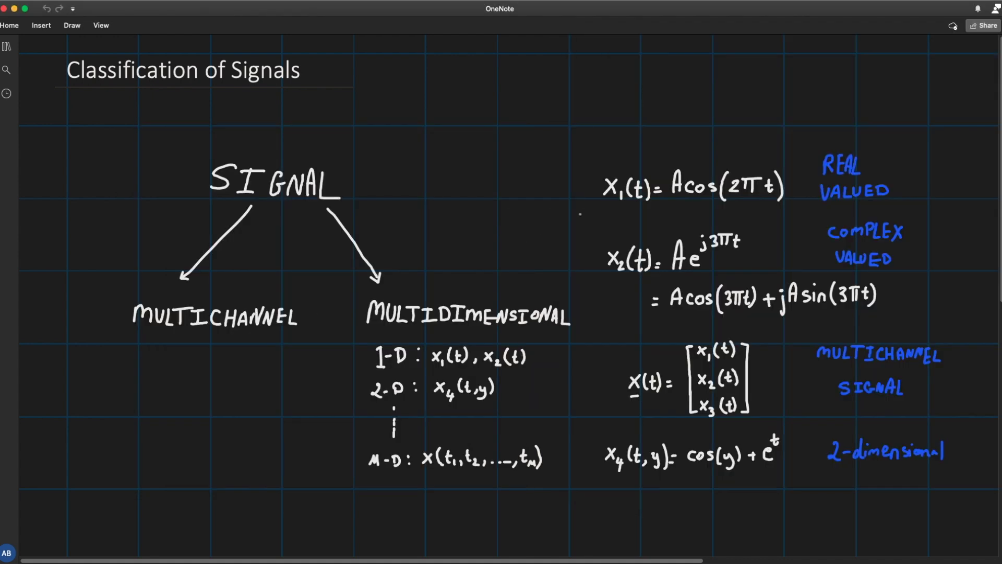
Handwrite I(x,y,t) followed by an equals sign below the x4 line
mouse_move(622, 510)
left_mouse_down()
mouse_move(622, 526)
mouse_move(634, 510)
mouse_move(634, 529)
left_mouse_up()
mouse_move(644, 505)
left_mouse_down()
mouse_move(644, 532)
mouse_move(669, 523)
mouse_move(668, 543)
left_mouse_up()
mouse_move(678, 526)
left_mouse_down()
mouse_move(697, 517)
mouse_move(692, 541)
left_mouse_up()
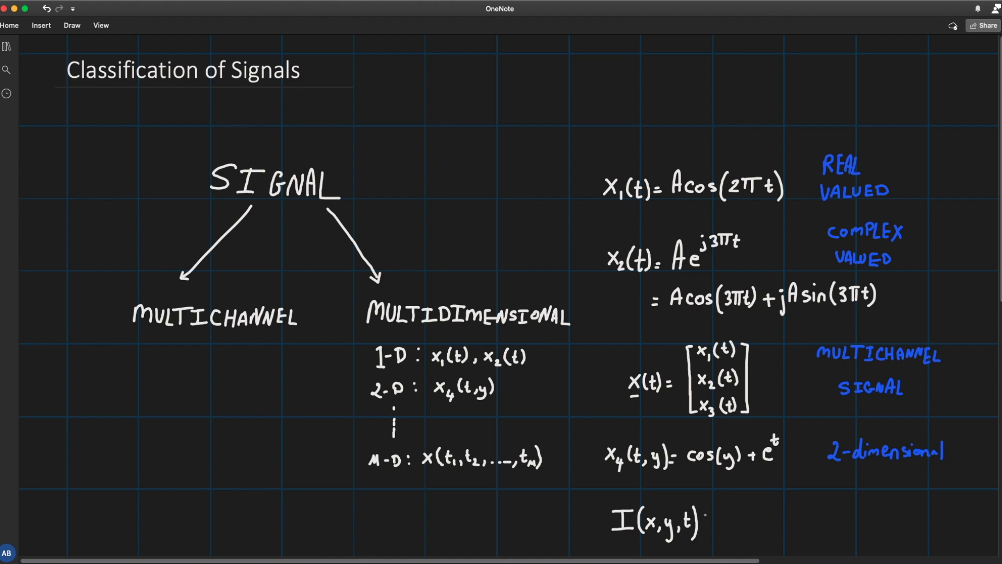
left_click_drag(710, 524, 719, 525)
Draw the opening bracket and write the red entry Ir(x,y,t) at the top
left_click_drag(739, 484, 734, 553)
left_click_drag(752, 483, 751, 494)
left_click_drag(745, 483, 760, 482)
mouse_move(745, 498)
left_mouse_down()
mouse_move(797, 494)
mouse_move(794, 508)
mouse_move(812, 499)
left_mouse_up()
left_click_drag(809, 490, 815, 490)
left_click_drag(816, 482, 816, 500)
left_click(750, 515)
Write the green entry Ig(x,y,t) and begin the blue entry Ib(x,y,t) below it
left_click_drag(745, 515, 754, 528)
left_click_drag(756, 526, 758, 535)
left_click_drag(766, 512, 765, 530)
left_click_drag(771, 516, 777, 524)
left_click_drag(787, 516, 790, 533)
left_click_drag(814, 512, 815, 526)
left_click(775, 547)
mouse_move(747, 541)
left_mouse_down()
mouse_move(755, 552)
mouse_move(791, 552)
left_mouse_up()
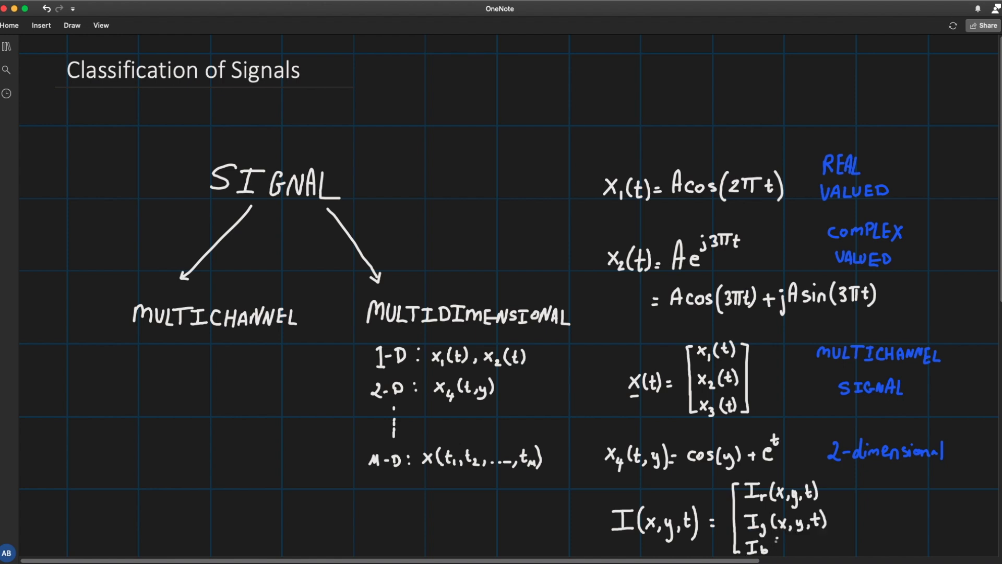
mouse_move(791, 543)
left_mouse_down()
mouse_move(783, 552)
mouse_move(798, 557)
left_mouse_up()
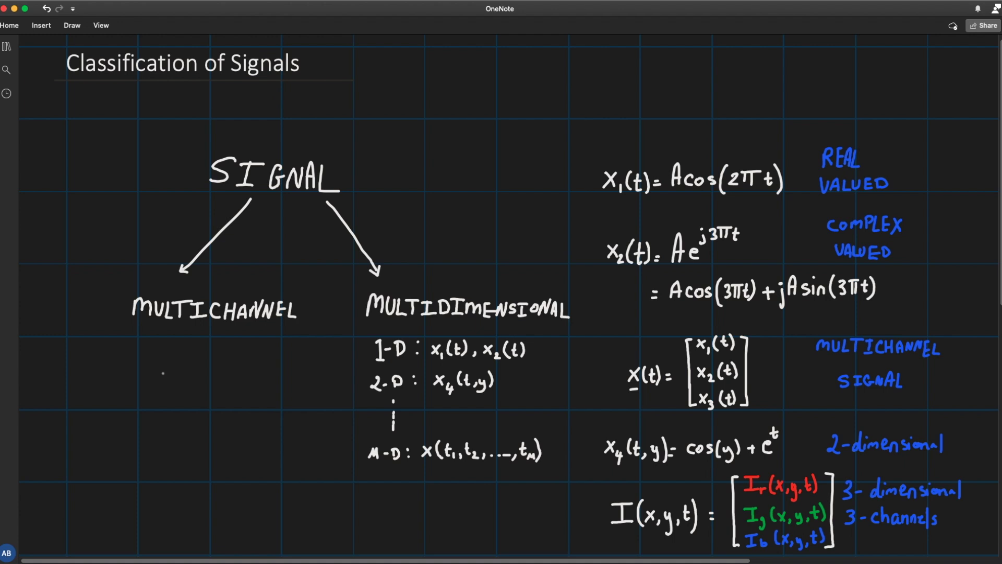
Write x(t) = with an opening bracket below MULTICHANNEL, undoing one misdrawn stroke
left_click_drag(135, 367, 145, 380)
mouse_move(145, 366)
left_mouse_down()
mouse_move(135, 379)
mouse_move(152, 383)
mouse_move(162, 369)
mouse_move(165, 378)
left_mouse_up()
key("super+z")
left_click_drag(173, 372, 178, 372)
left_click_drag(173, 378, 179, 378)
left_click_drag(197, 345, 195, 415)
Fill the vector with x1(t), x2(t), vertical dots and xn(t), then close the bracket
mouse_move(207, 344)
left_mouse_down()
mouse_move(216, 361)
mouse_move(230, 355)
left_mouse_up()
mouse_move(227, 348)
left_mouse_down()
mouse_move(235, 355)
mouse_move(204, 375)
mouse_move(234, 369)
left_mouse_up()
left_click(216, 385)
left_click_drag(237, 363, 207, 414)
mouse_move(208, 401)
left_mouse_down()
mouse_move(198, 414)
mouse_move(229, 411)
left_mouse_up()
left_click(220, 403)
left_click_drag(225, 404, 234, 411)
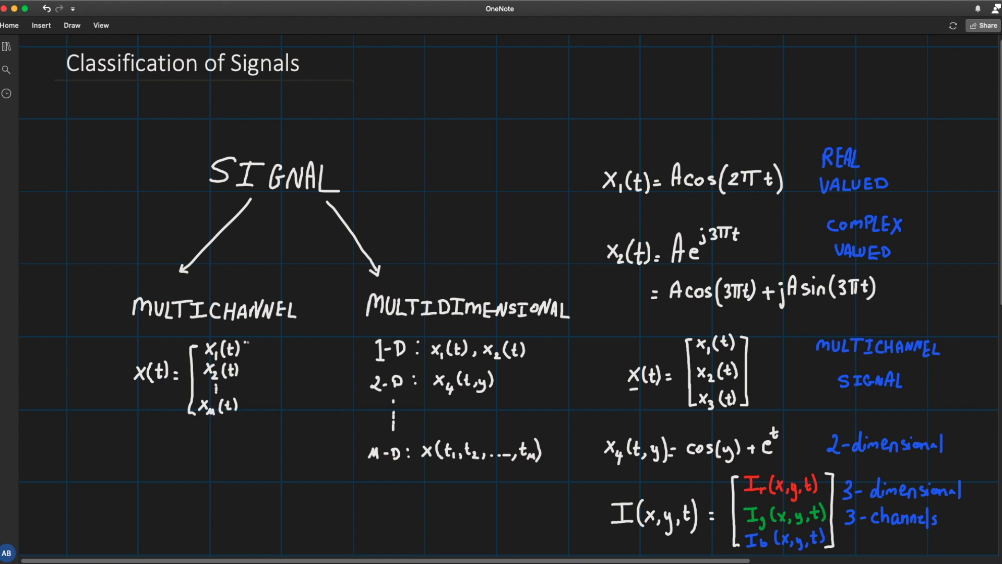
mouse_move(245, 342)
left_mouse_down()
mouse_move(249, 363)
mouse_move(246, 417)
left_mouse_up()
Draw a small tick above the t in x1(t) = Acos(2πt)
left_click_drag(648, 153, 642, 170)
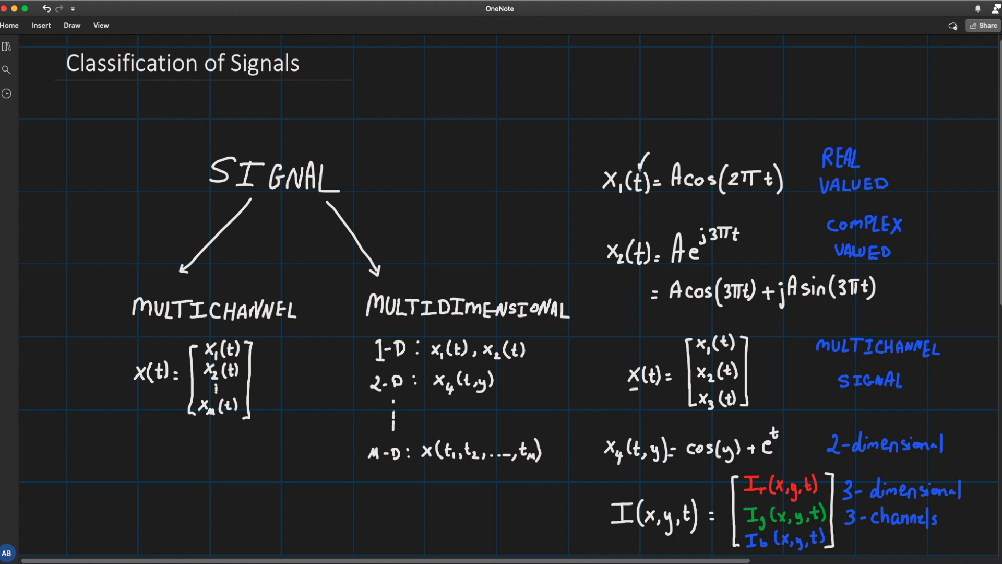